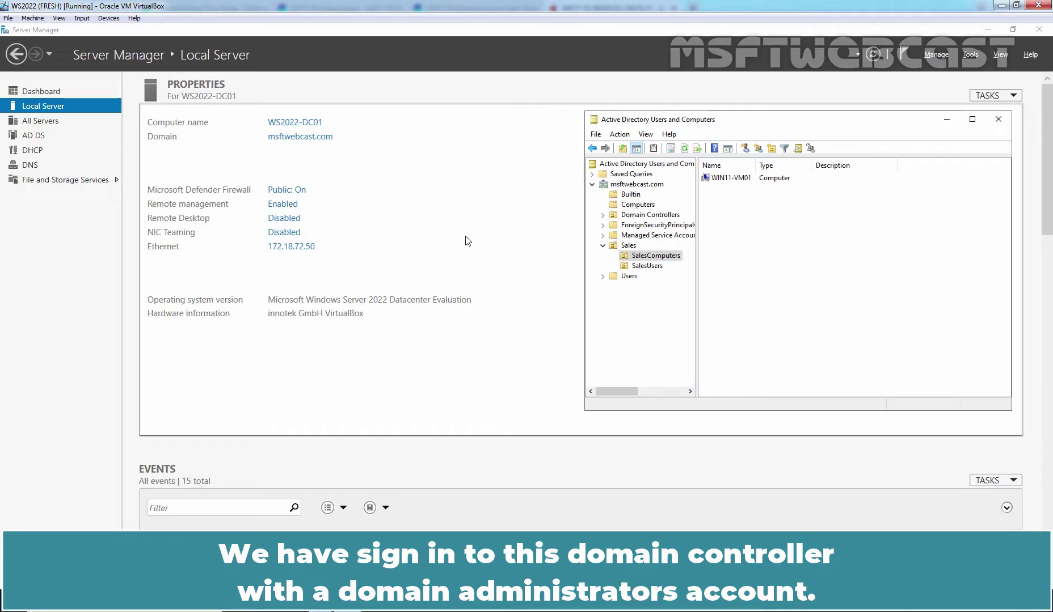
Close Active Directory Users and Computers and launch Group Policy Management maximized from Server Manager Tools.
{"action": "key", "text": "alt+F4"}
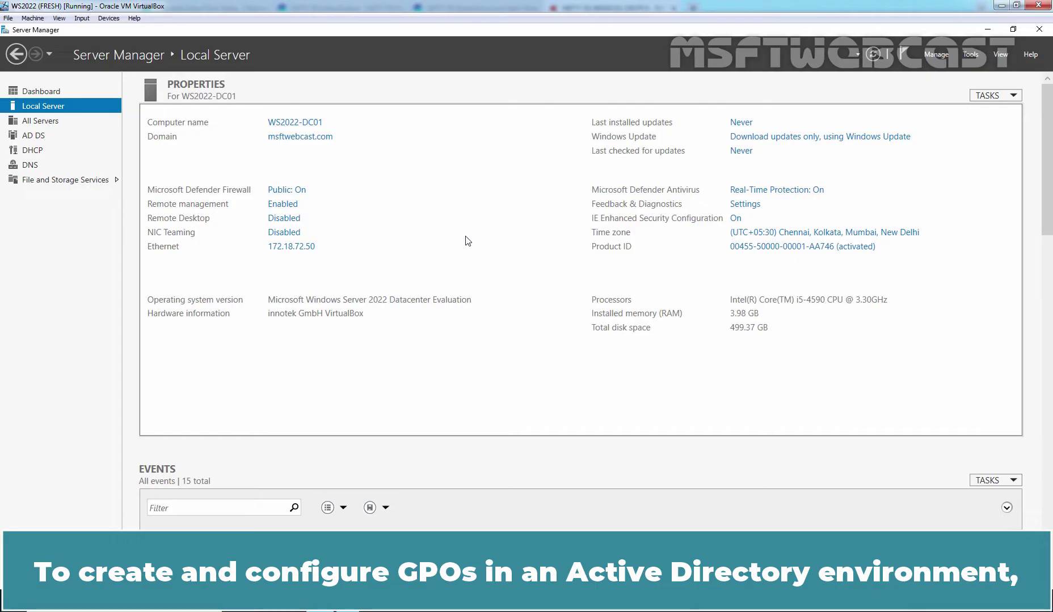
{"action": "left_click", "coordinate": [970, 55]}
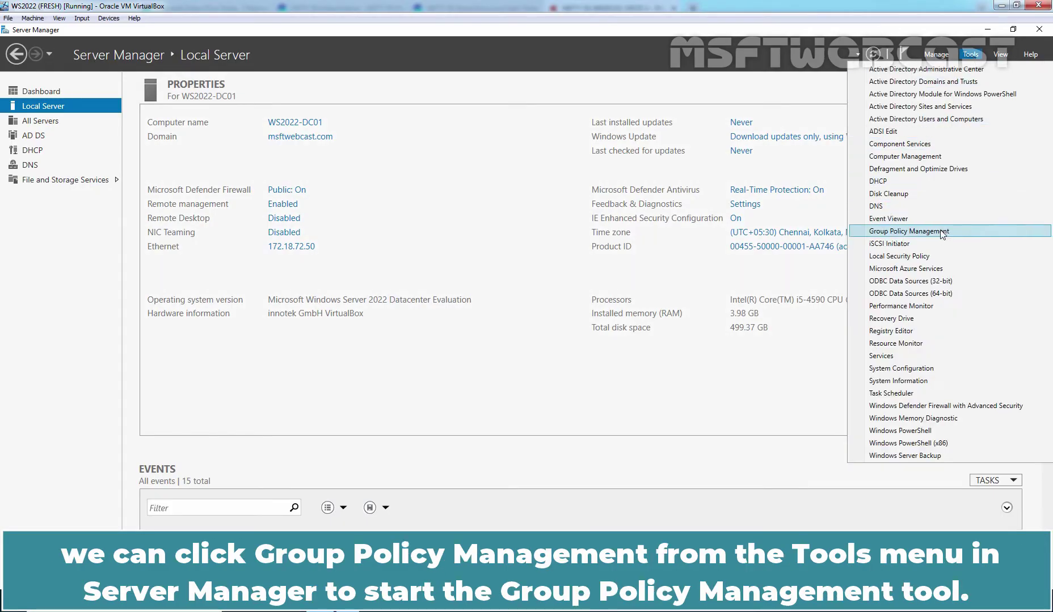
{"action": "left_click", "coordinate": [908, 231]}
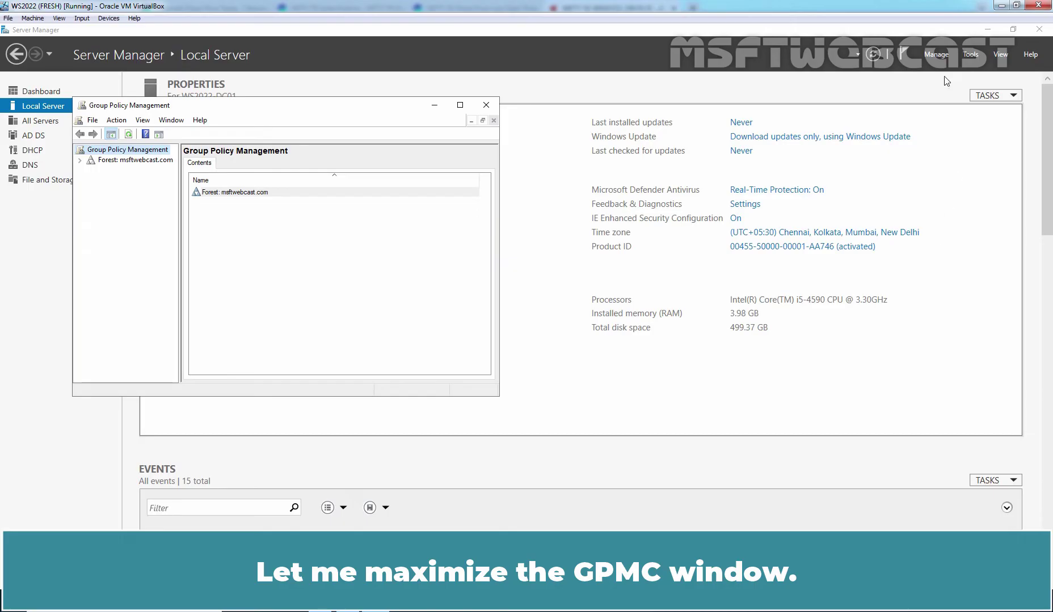
{"action": "left_click", "coordinate": [460, 106]}
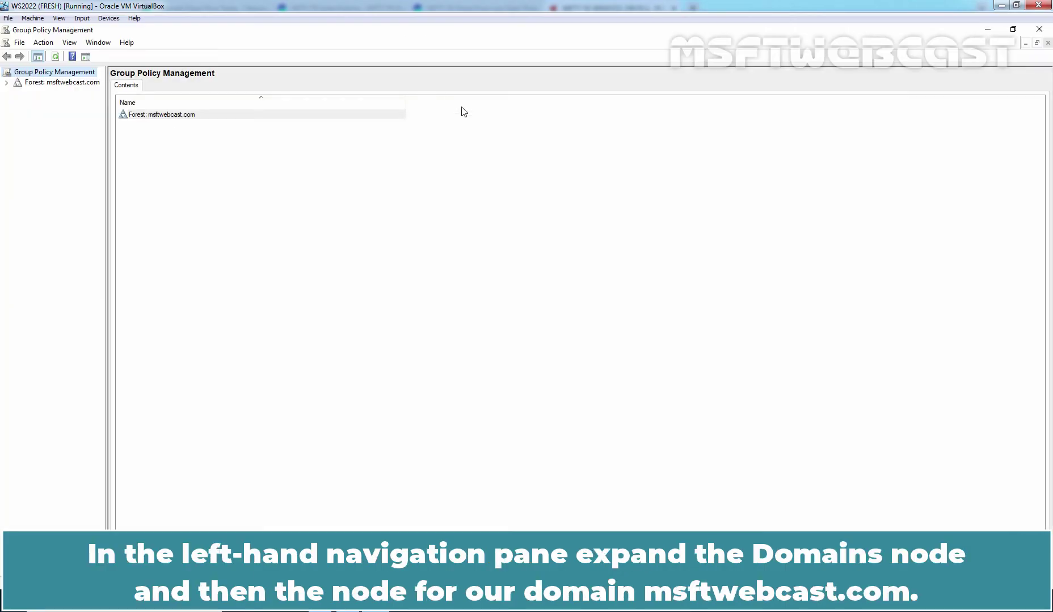
Expand the forest down to msftwebcast.com's Group Policy Objects, widening the tree pane.
{"action": "double_click", "coordinate": [74, 83]}
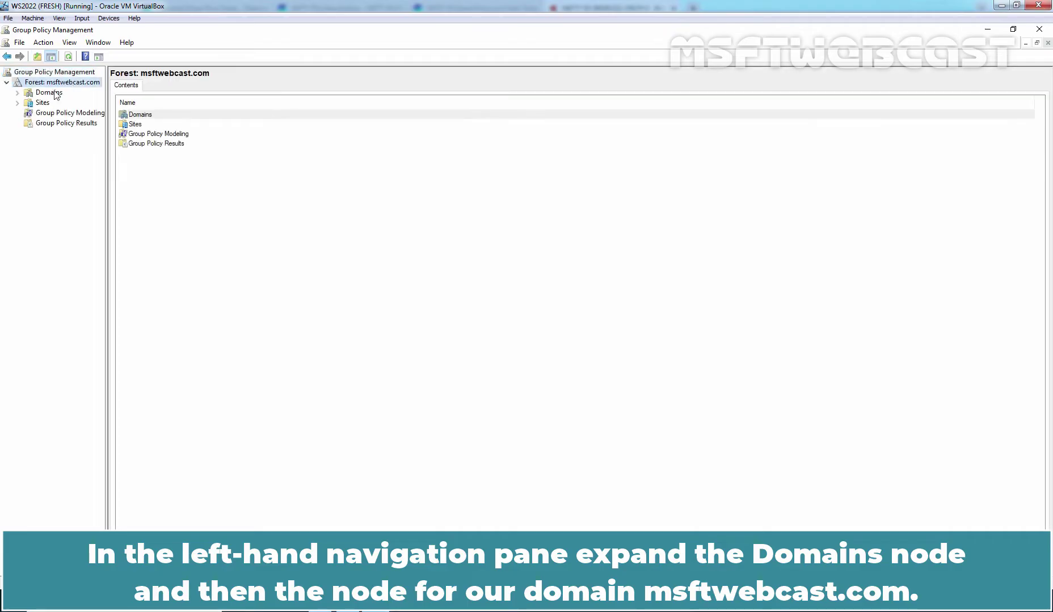
{"action": "left_click", "coordinate": [53, 93]}
{"action": "double_click", "coordinate": [52, 94]}
{"action": "double_click", "coordinate": [62, 102]}
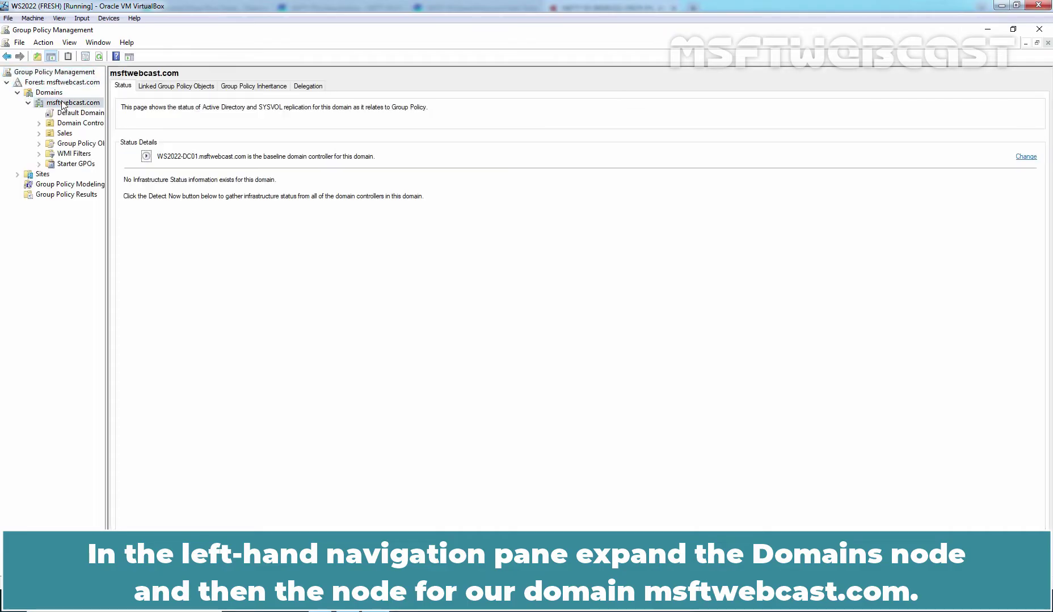
{"action": "left_click_drag", "start_coordinate": [107, 152], "coordinate": [242, 163]}
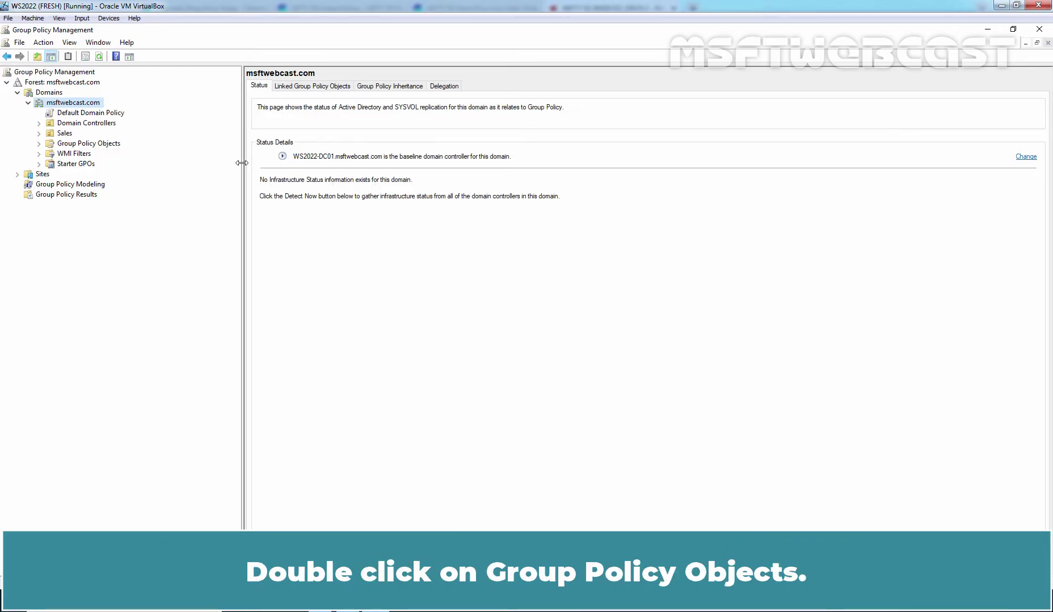
{"action": "double_click", "coordinate": [85, 145]}
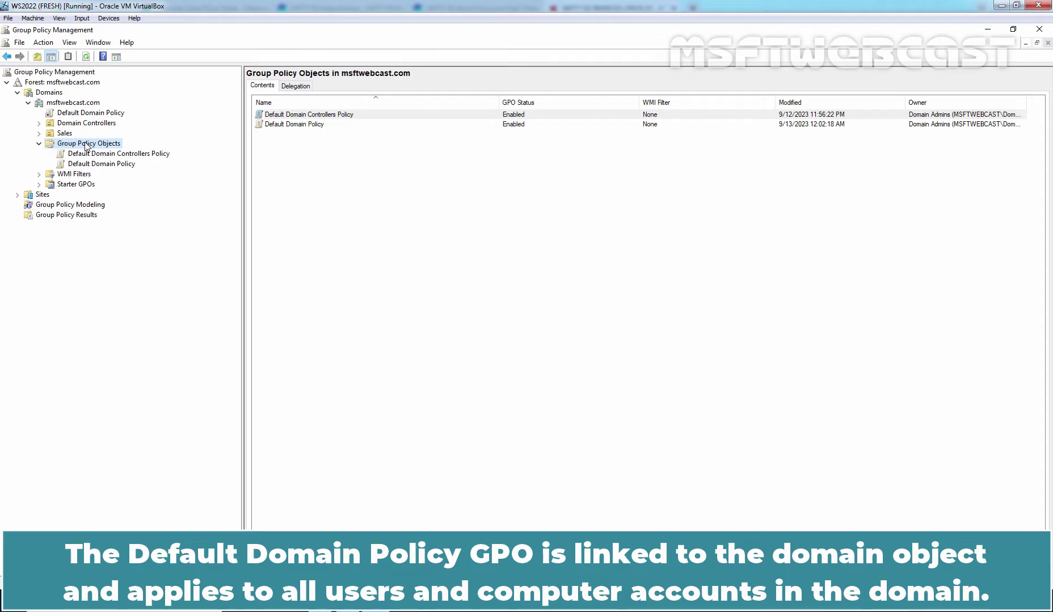
Check the Default Domain Controllers Policy linked to Domain Controllers, then go back to the Group Policy Objects list.
{"action": "left_click", "coordinate": [86, 125]}
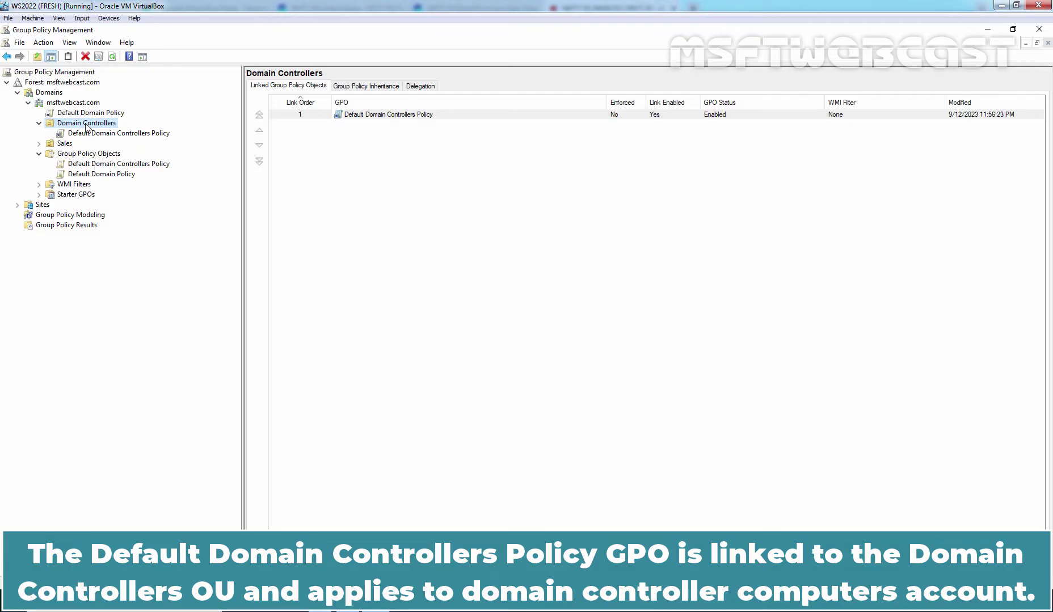
{"action": "left_click", "coordinate": [93, 156]}
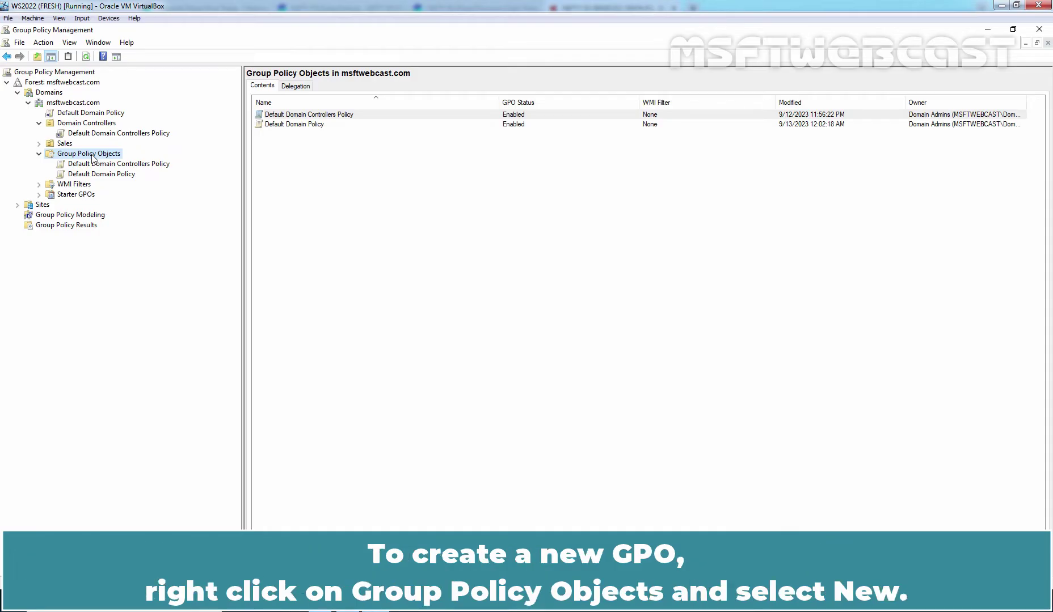
Create a GPO named 'Setting up Start Menu' with Source Starter GPO left as (none).
{"action": "right_click", "coordinate": [92, 157]}
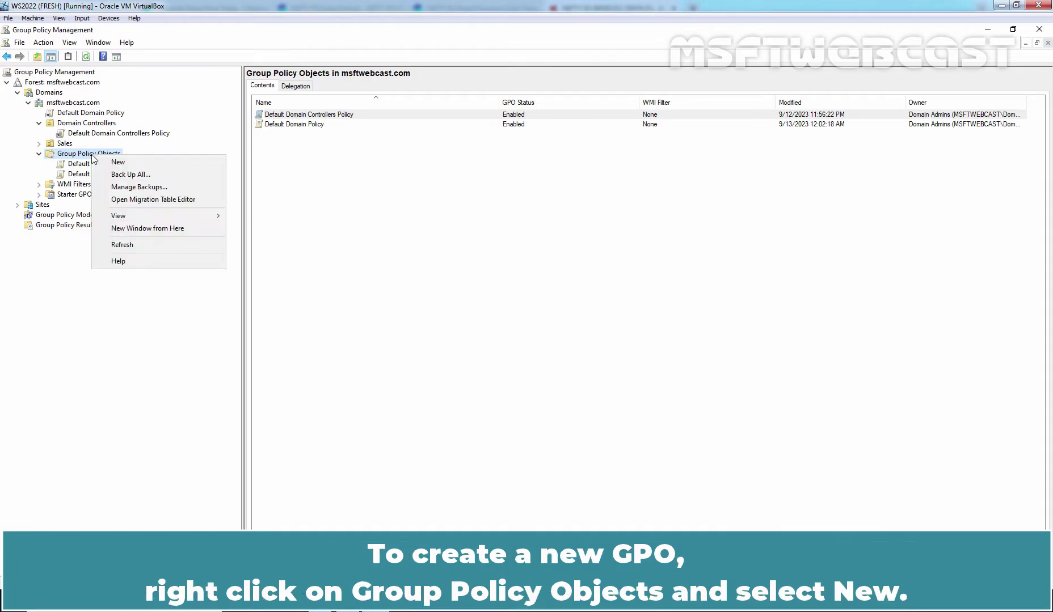
{"action": "left_click", "coordinate": [127, 167]}
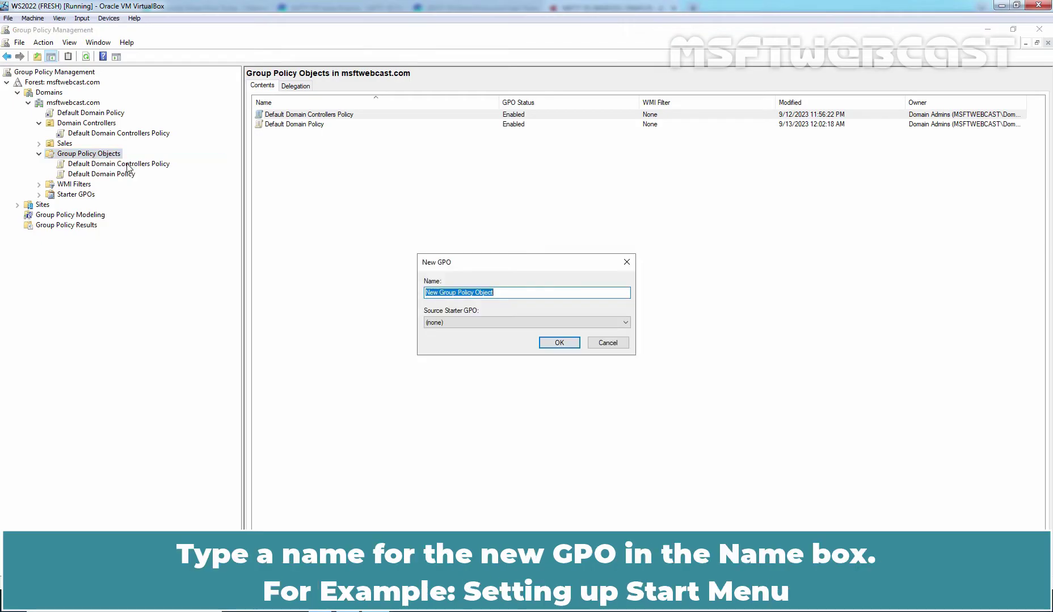
{"action": "type", "text": "Settings"}
{"action": "key", "text": "BackSpace"}
{"action": "type", "text": "up Start Menu"}
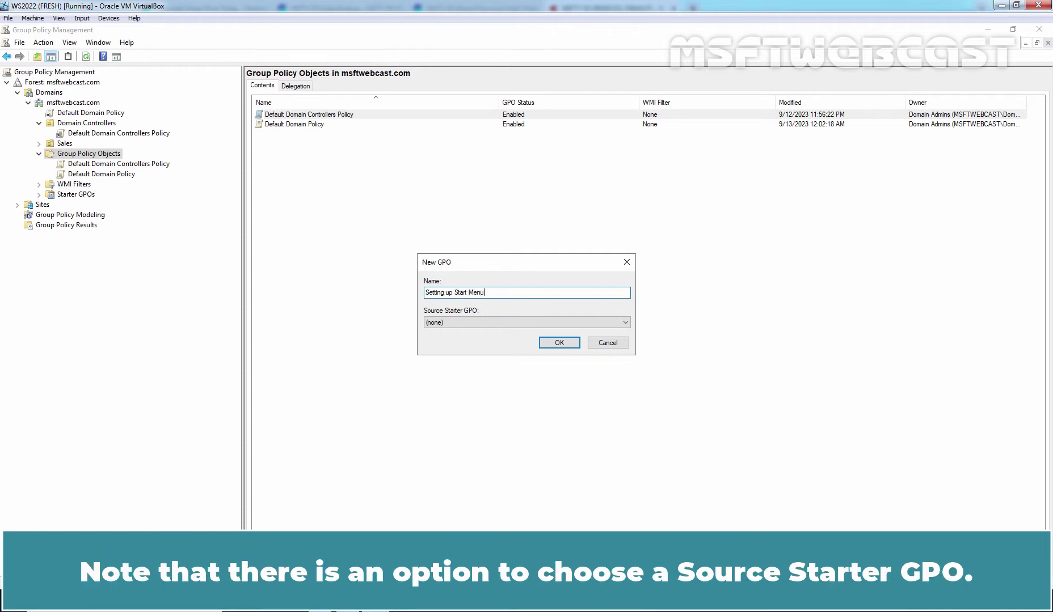
{"action": "left_click", "coordinate": [484, 322]}
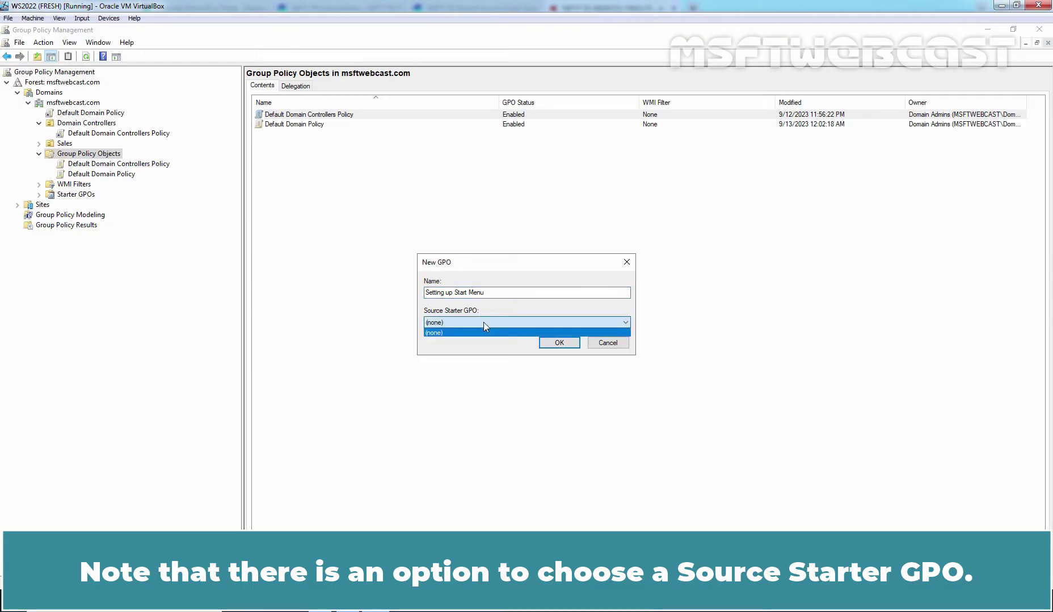
{"action": "left_click", "coordinate": [484, 323]}
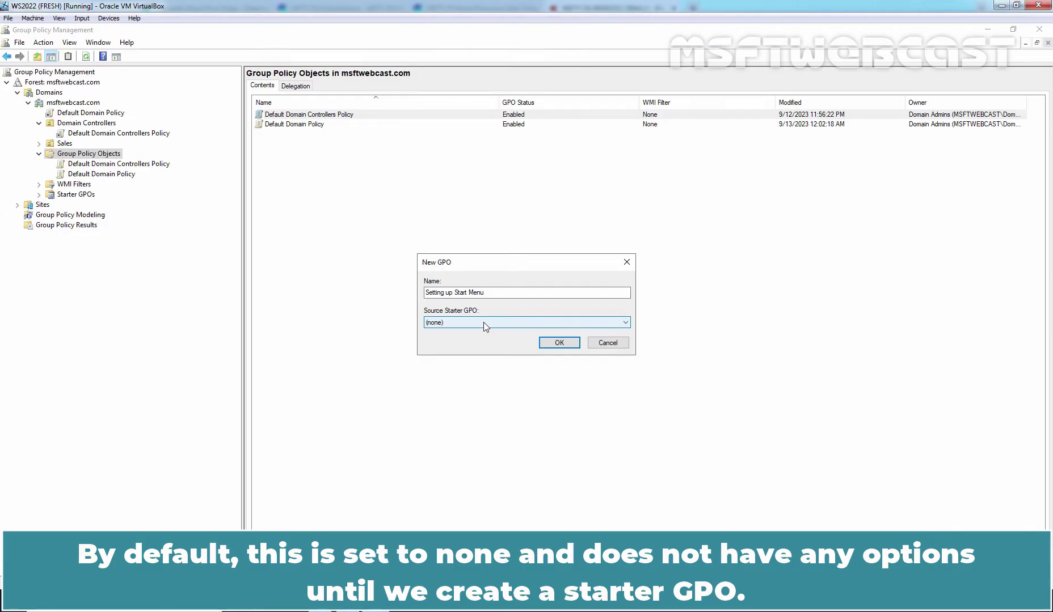
{"action": "left_click", "coordinate": [559, 343]}
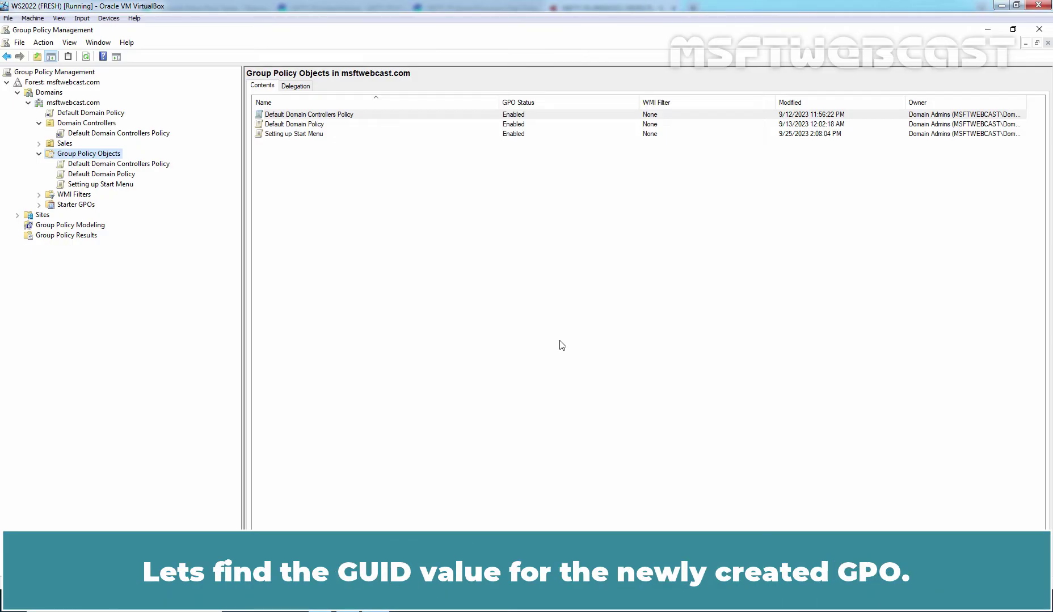
Show the Details tab of the Setting up Start Menu GPO, including its unique ID.
{"action": "left_click", "coordinate": [111, 185]}
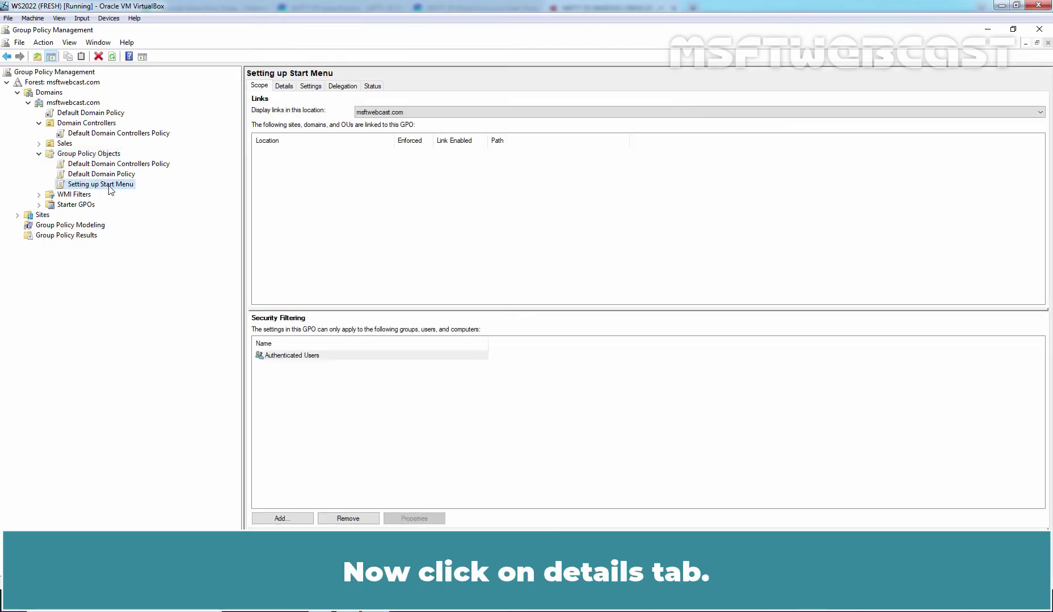
{"action": "left_click", "coordinate": [283, 86]}
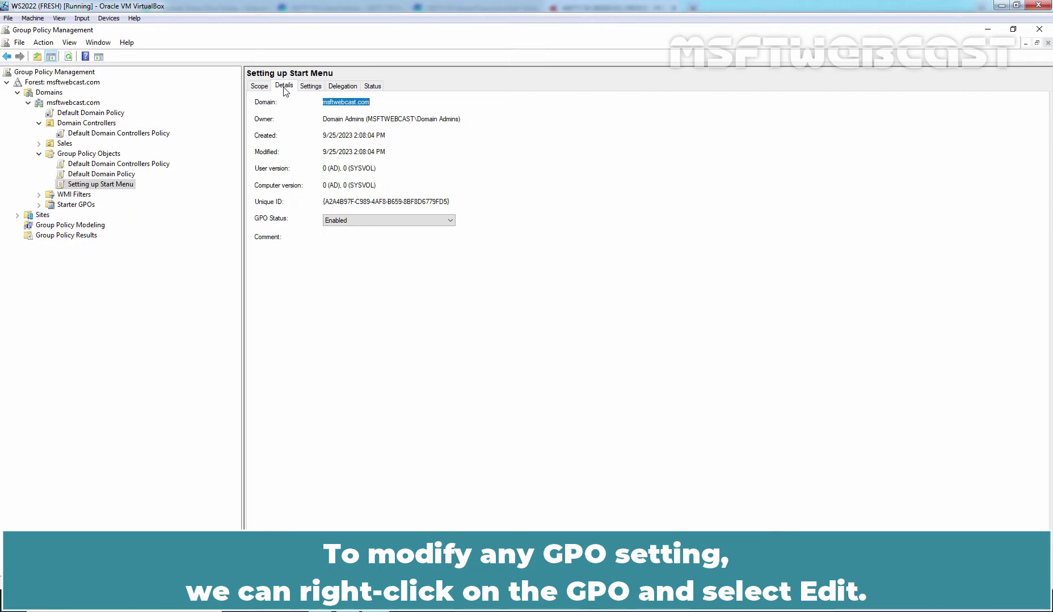
Edit the Setting up Start Menu GPO in a maximized Group Policy Management Editor.
{"action": "right_click", "coordinate": [100, 186]}
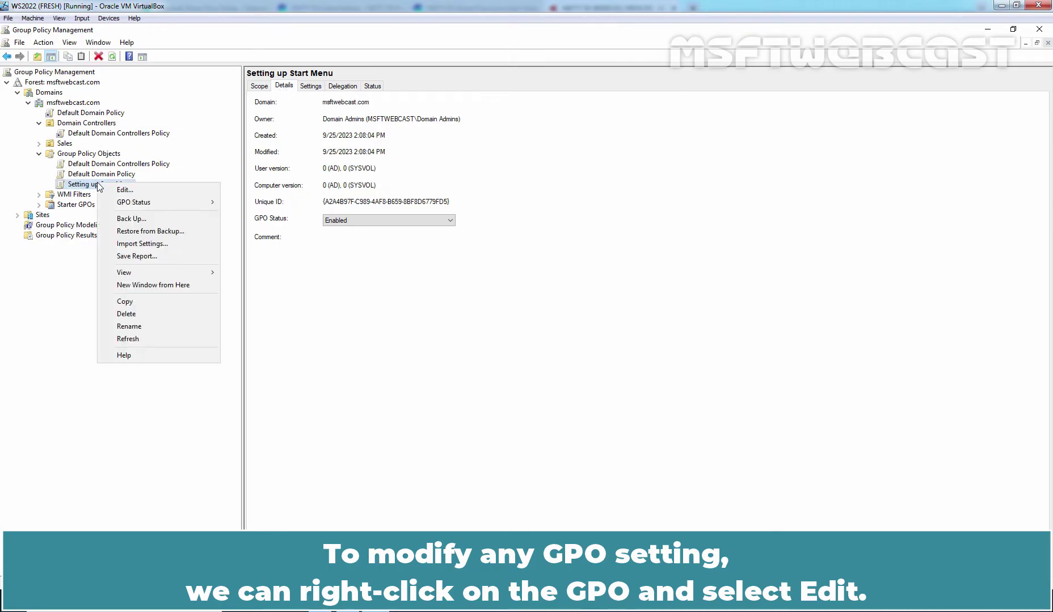
{"action": "left_click", "coordinate": [134, 189]}
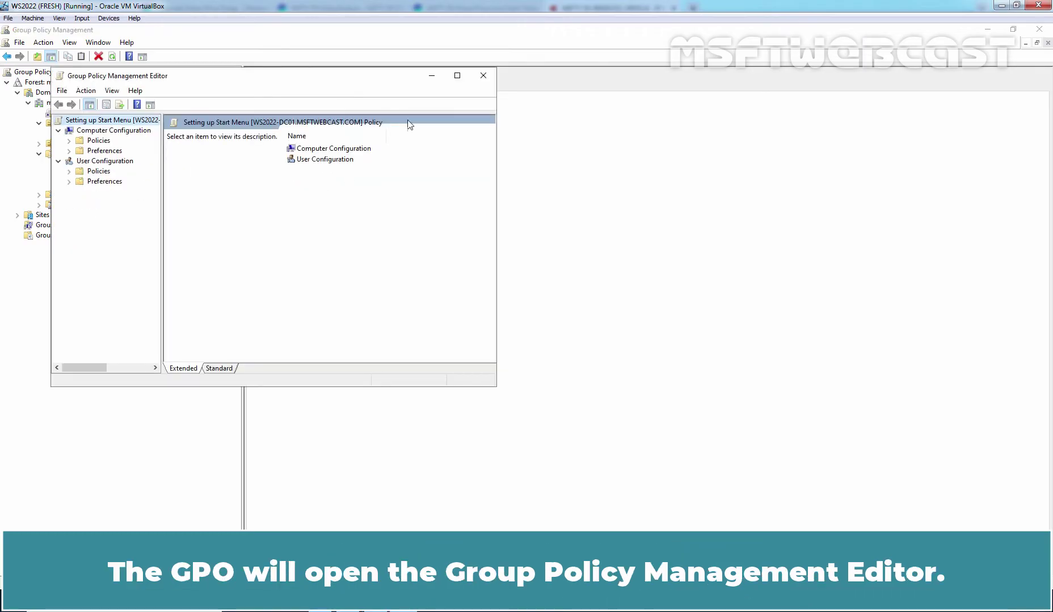
{"action": "left_click", "coordinate": [457, 76]}
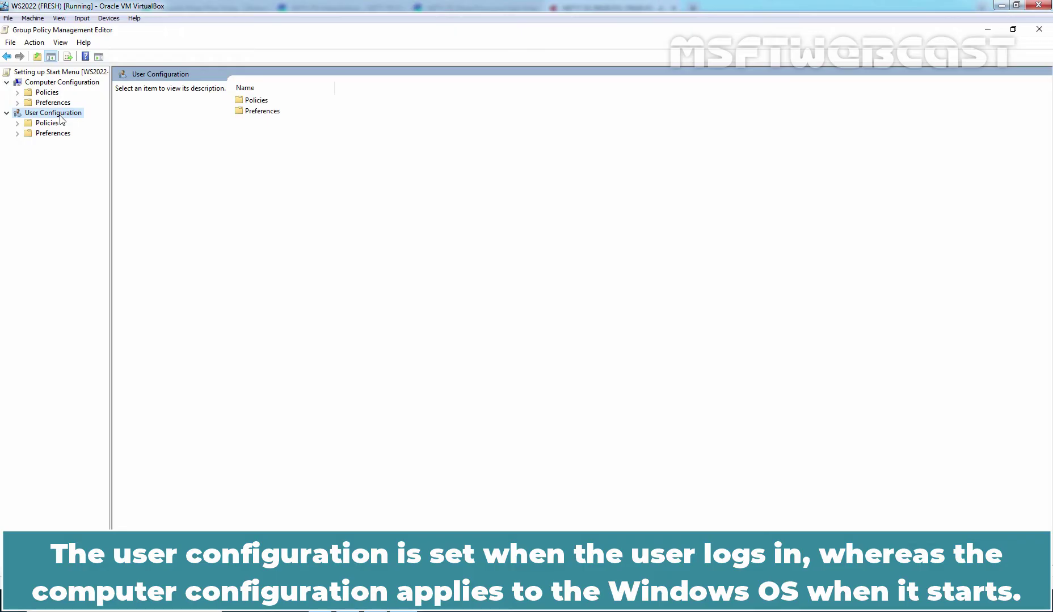
Navigate to Computer Configuration > Policies > Administrative Templates > Start Menu and Taskbar.
{"action": "left_click", "coordinate": [55, 86]}
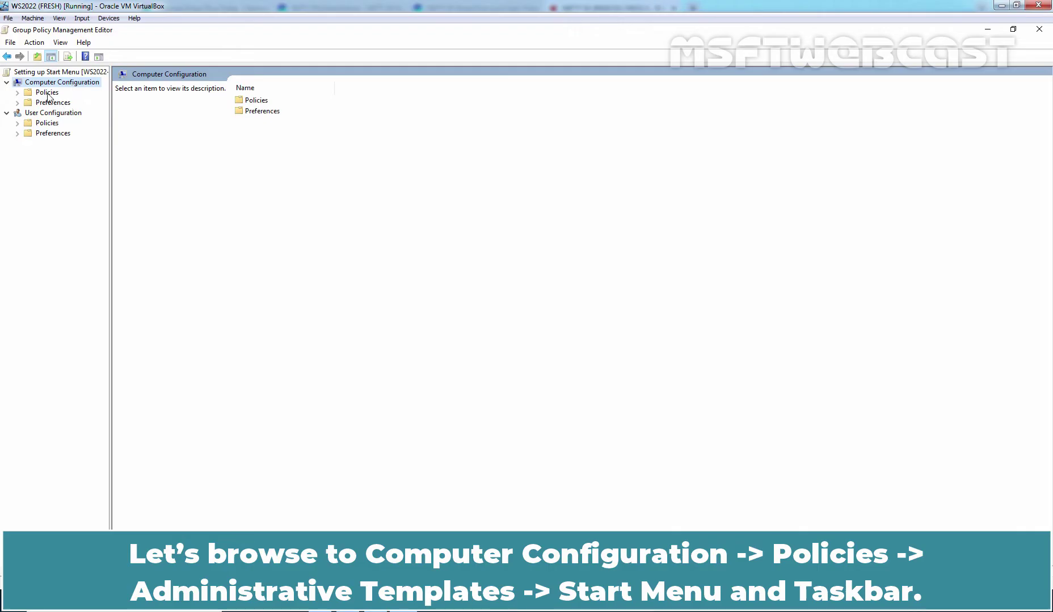
{"action": "double_click", "coordinate": [48, 92]}
{"action": "double_click", "coordinate": [73, 123]}
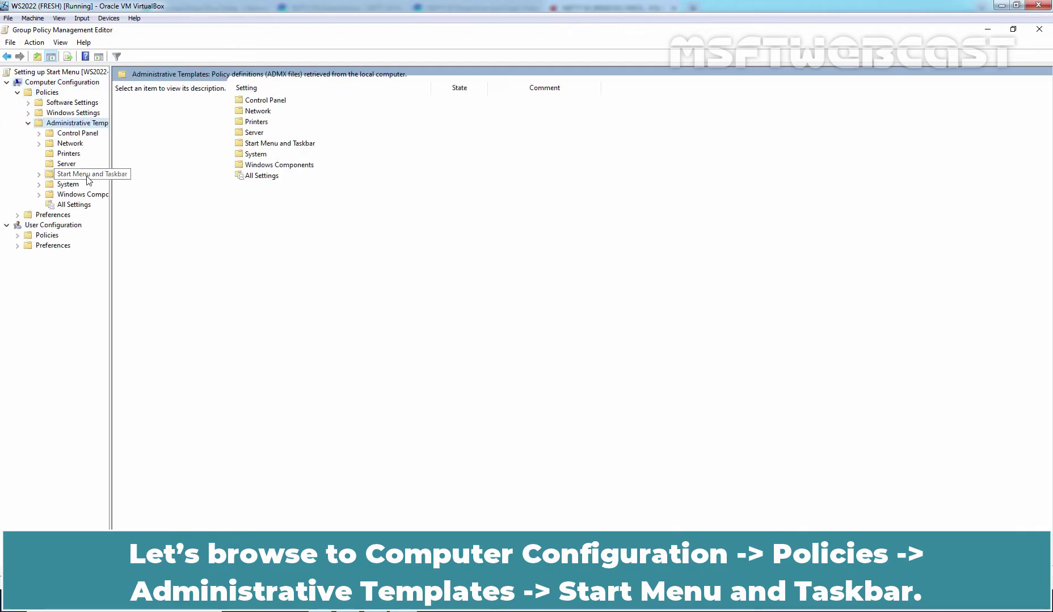
{"action": "double_click", "coordinate": [86, 175]}
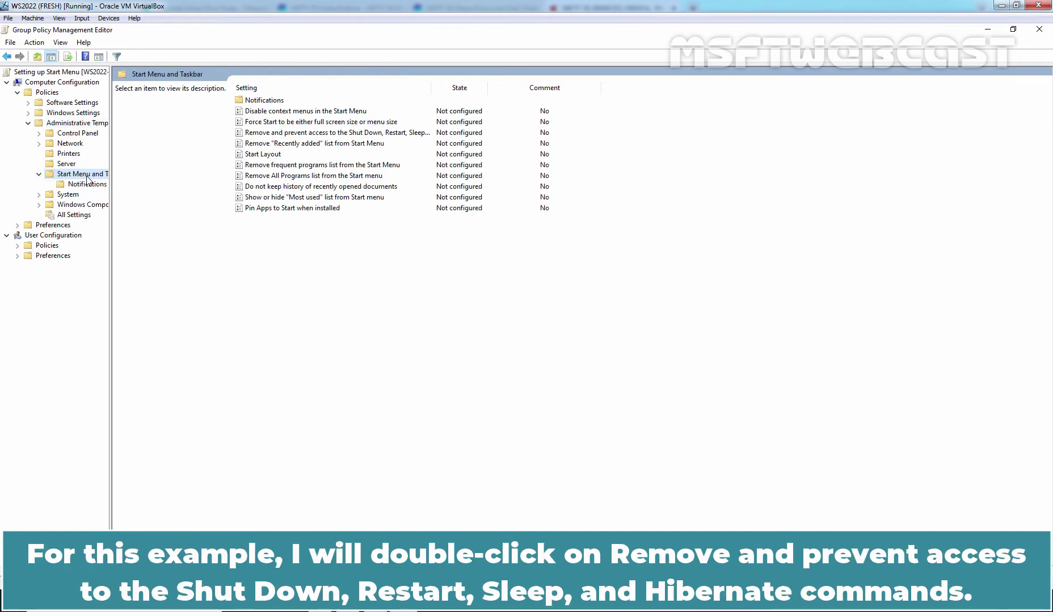
Enable 'Remove and prevent access to the Shut Down, Restart, Sleep, and Hibernate commands' and apply it.
{"action": "double_click", "coordinate": [303, 134]}
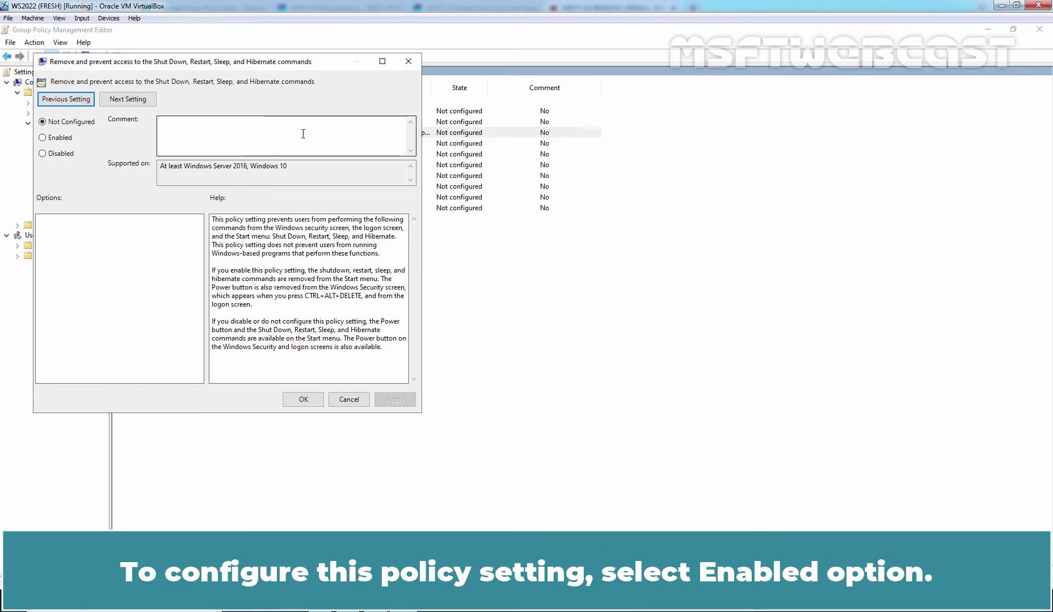
{"action": "left_click", "coordinate": [59, 138]}
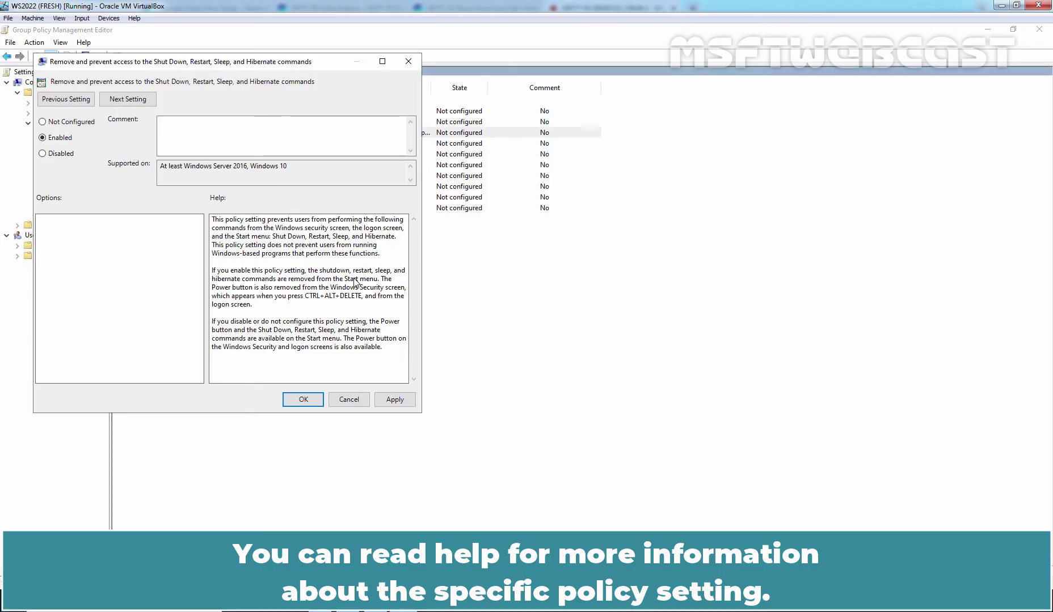
{"action": "left_click", "coordinate": [395, 400]}
{"action": "left_click", "coordinate": [303, 400]}
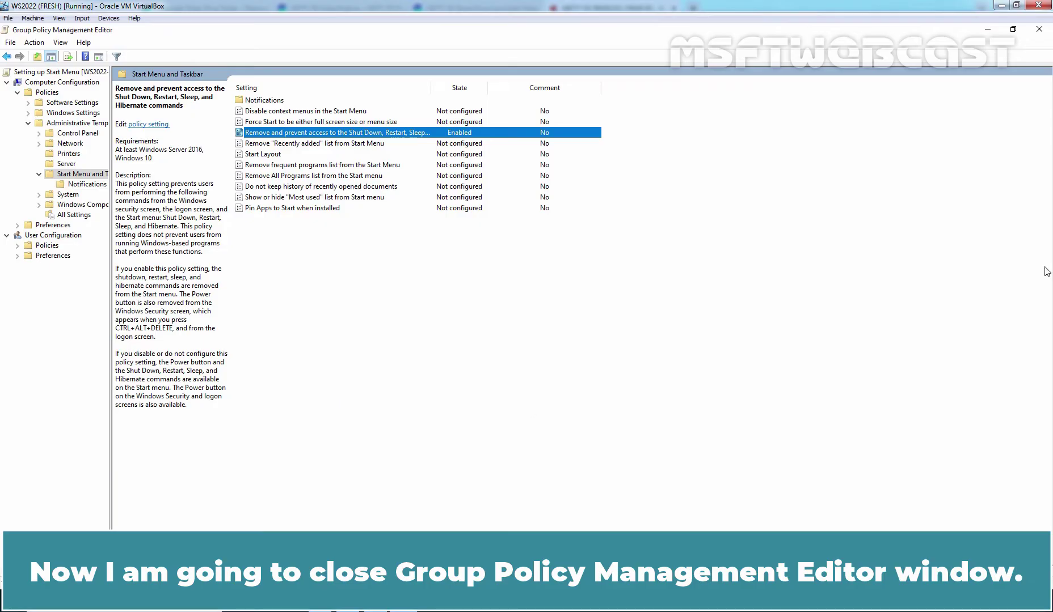
{"action": "left_click", "coordinate": [1039, 29]}
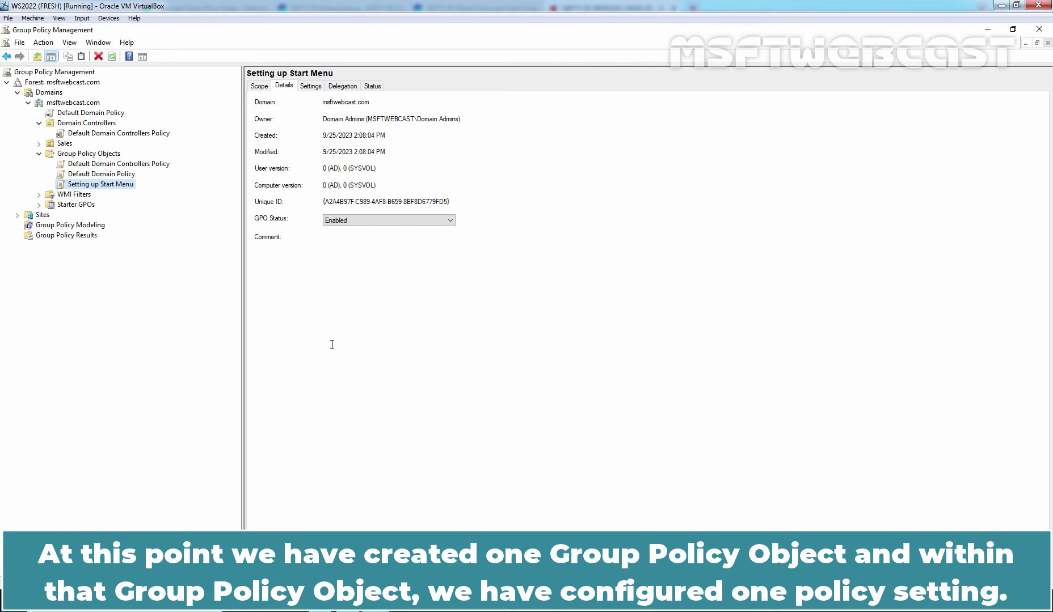
Refresh the GPO details to show computer version 1 (AD), 1 (SYSVOL).
{"action": "left_click", "coordinate": [111, 57]}
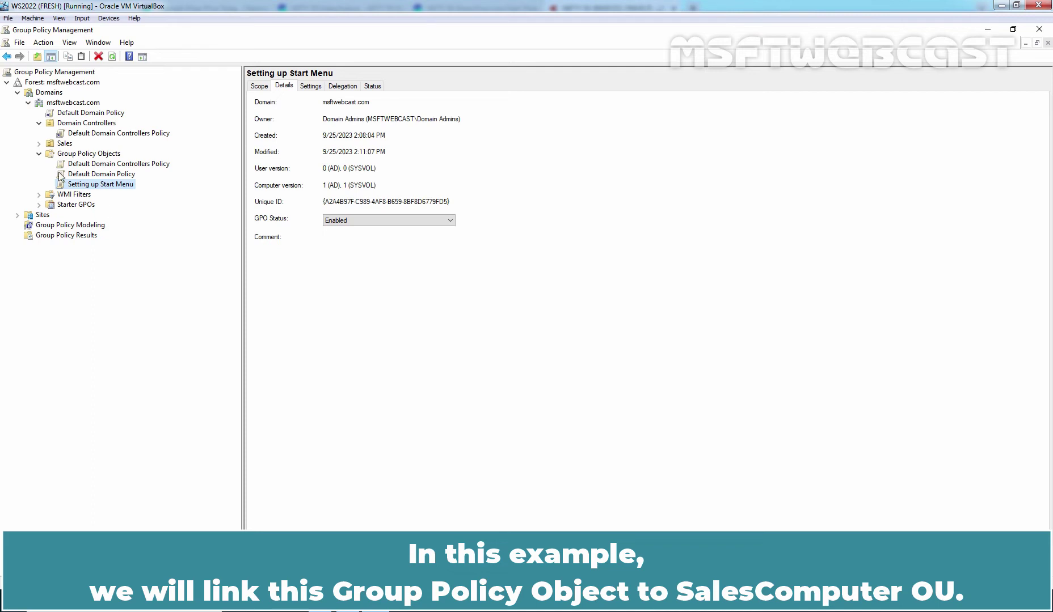
Link the existing Setting up Start Menu GPO from msftwebcast.com to the Sales > SalesComputers OU.
{"action": "double_click", "coordinate": [64, 143]}
{"action": "left_click", "coordinate": [86, 157]}
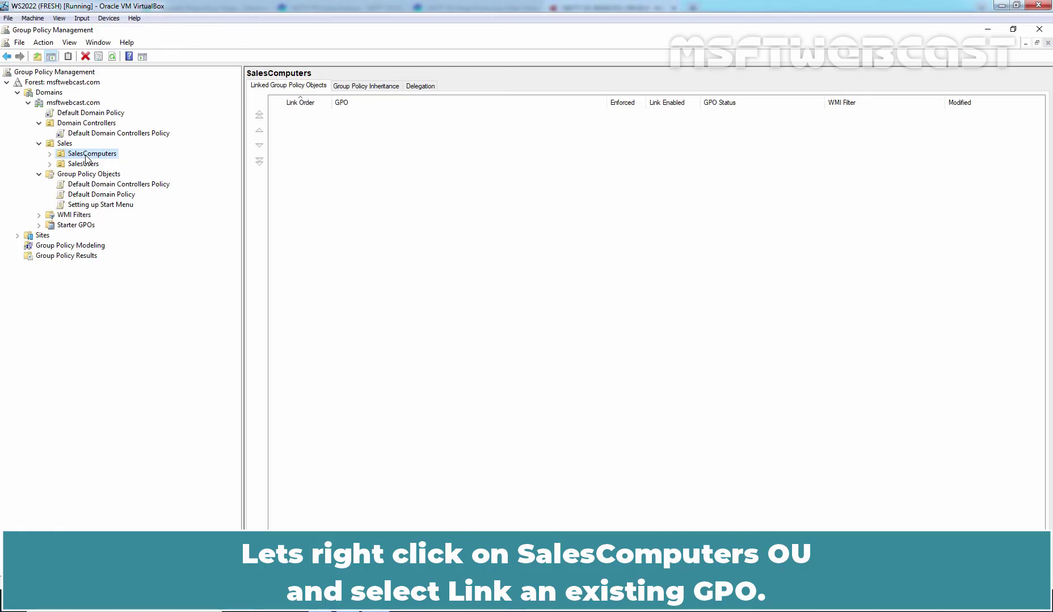
{"action": "right_click", "coordinate": [86, 158]}
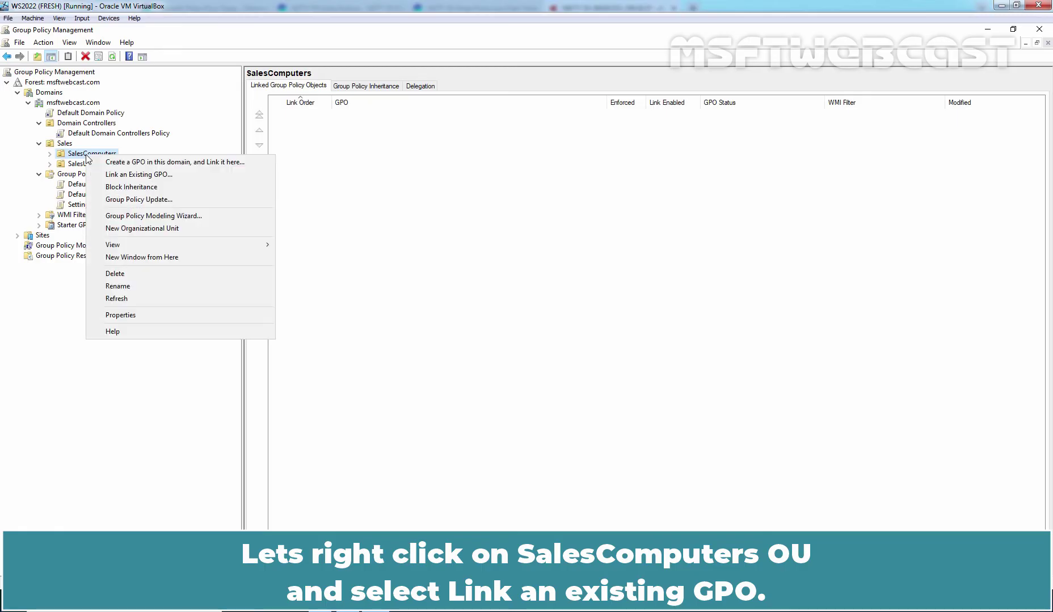
{"action": "left_click", "coordinate": [205, 175]}
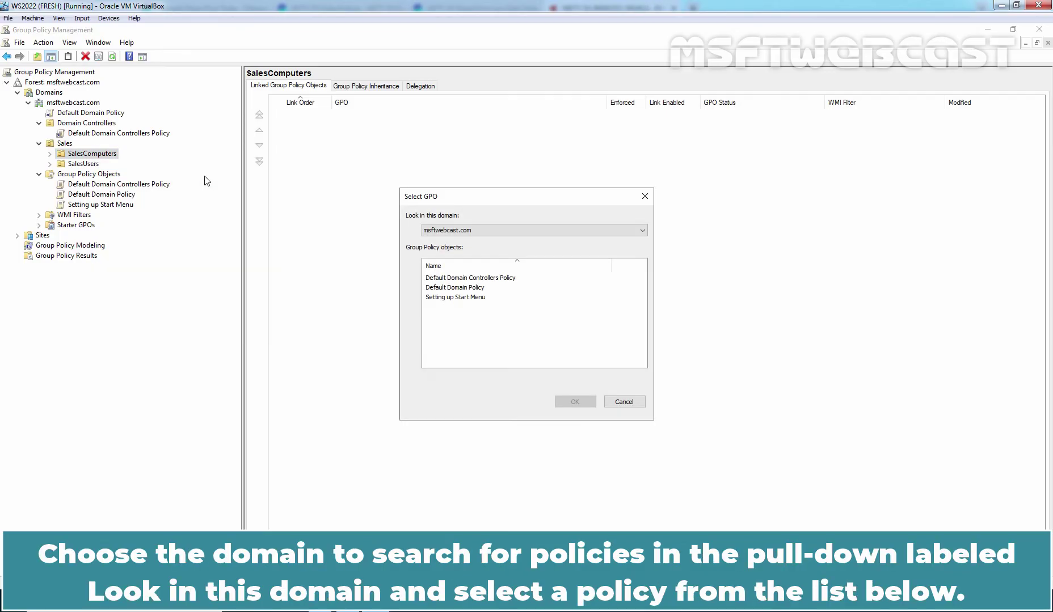
{"action": "left_click", "coordinate": [602, 228]}
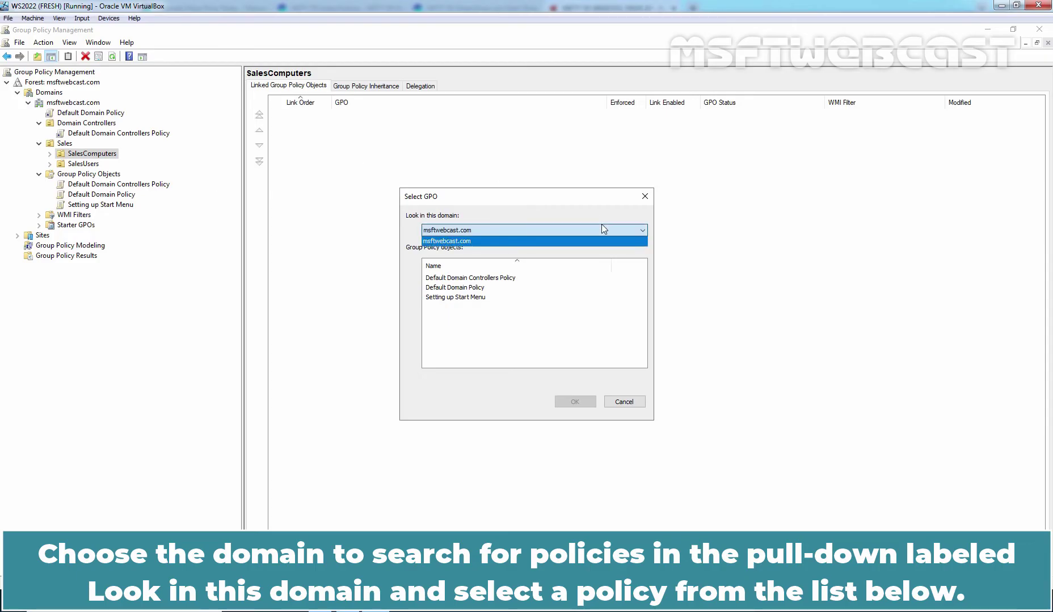
{"action": "left_click", "coordinate": [602, 226]}
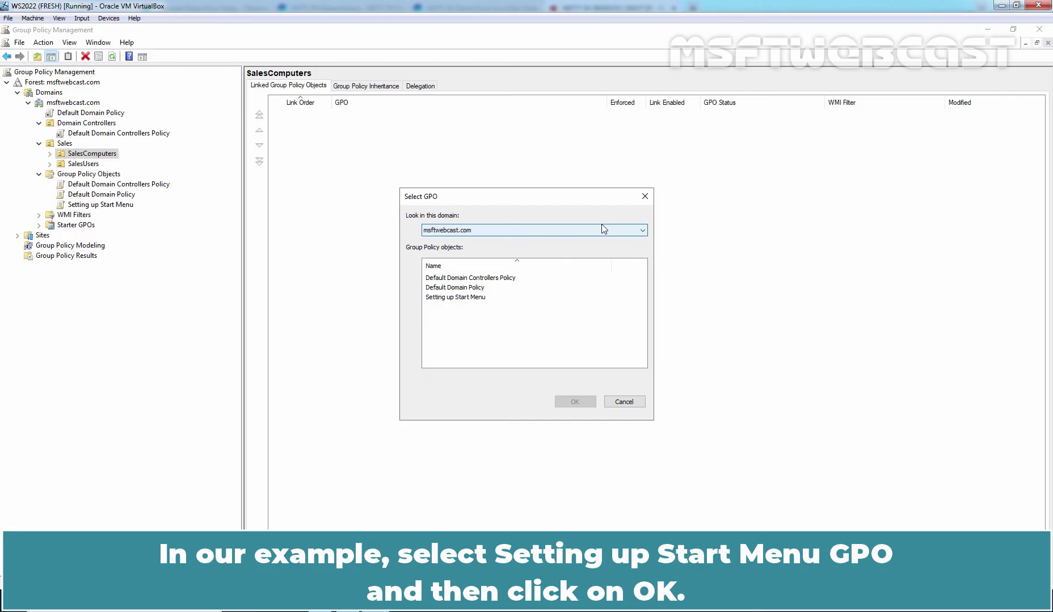
{"action": "left_click", "coordinate": [458, 298]}
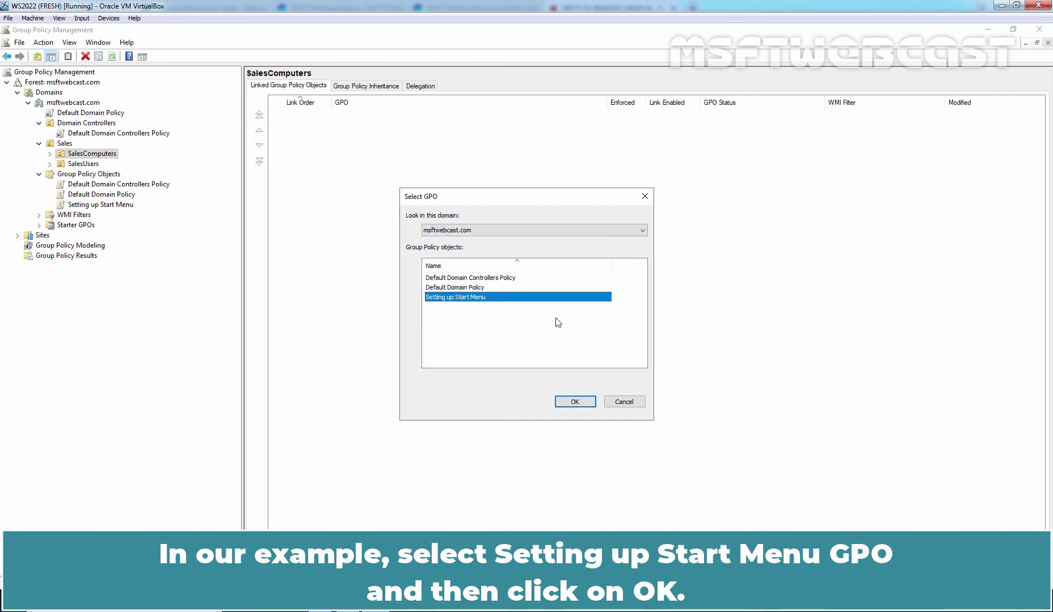
{"action": "left_click", "coordinate": [573, 401]}
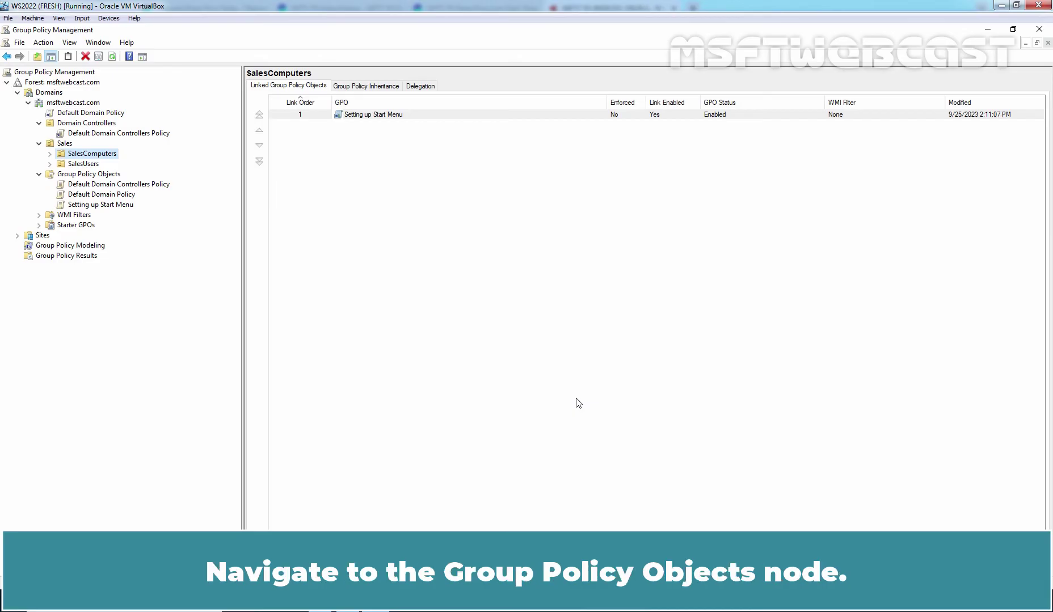
Open the Scope tab of the Setting up Start Menu GPO to see its SalesComputers link.
{"action": "left_click", "coordinate": [113, 180]}
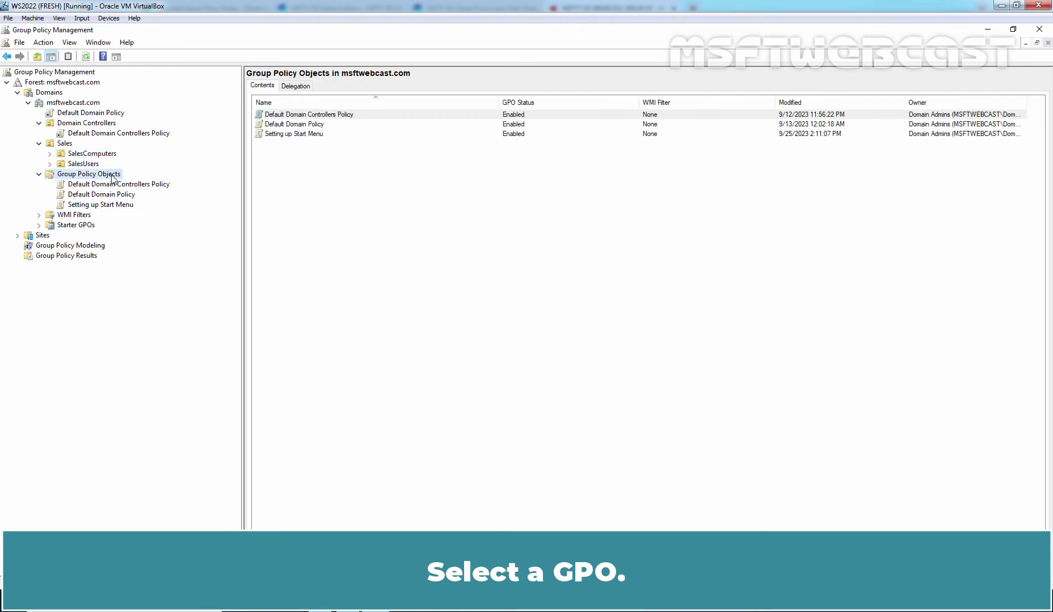
{"action": "left_click", "coordinate": [109, 205]}
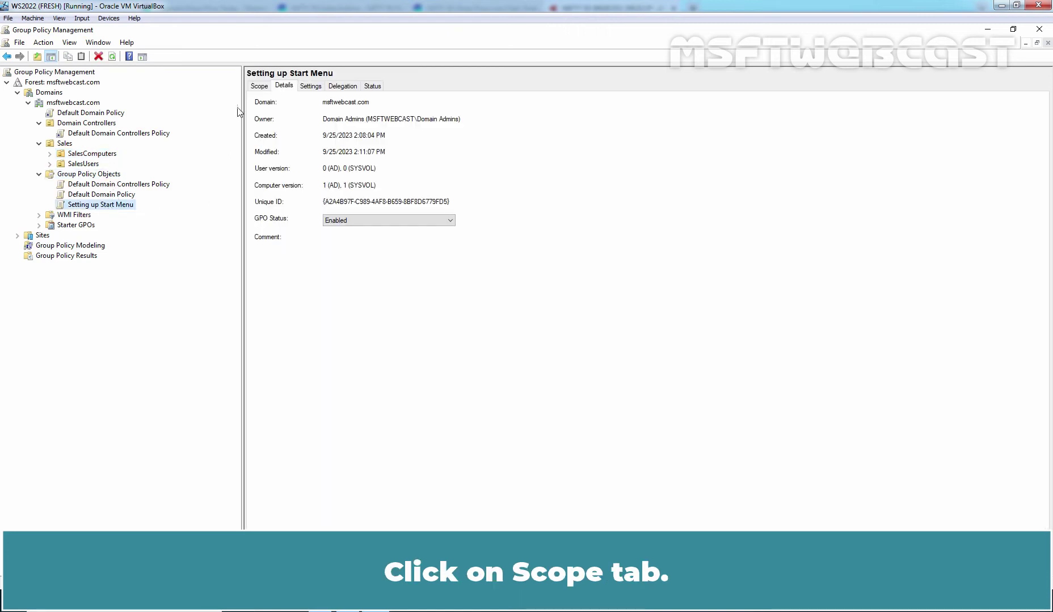
{"action": "left_click", "coordinate": [259, 86]}
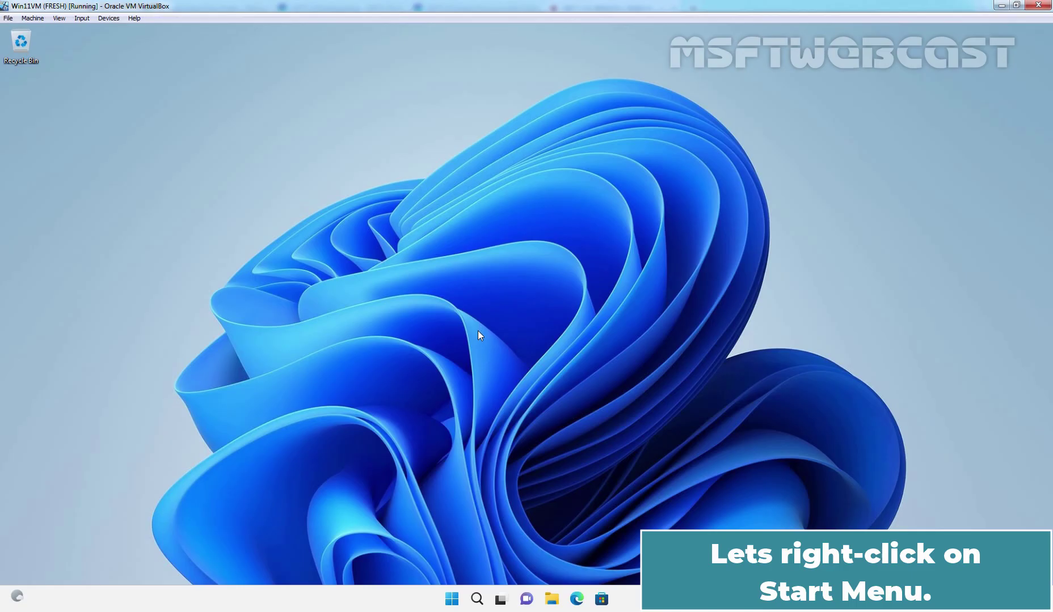
{"action": "right_click", "coordinate": [452, 599]}
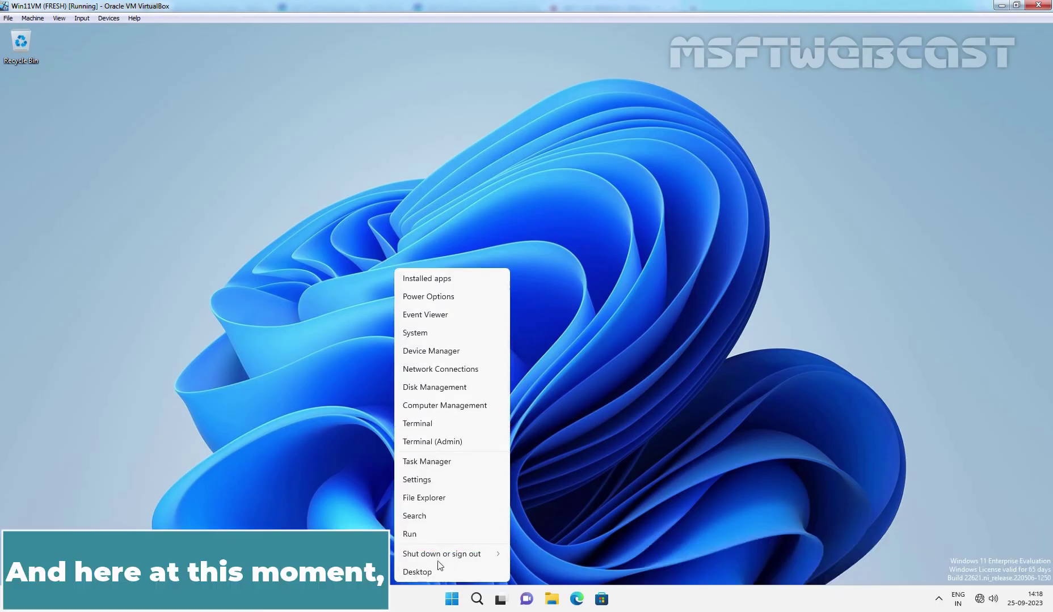
{"action": "mouse_move", "coordinate": [435, 563]}
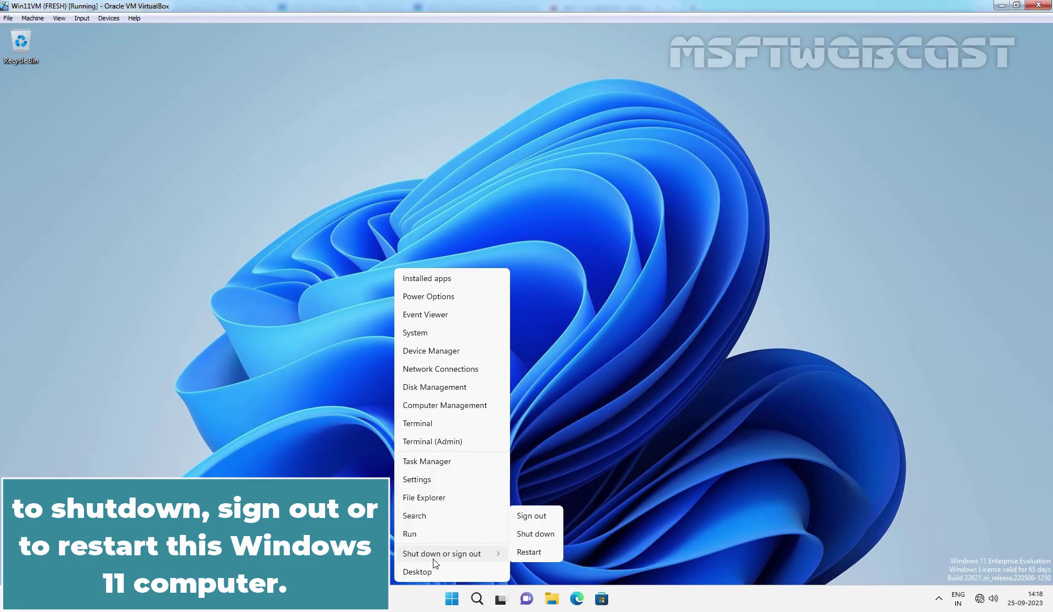
{"action": "left_click", "coordinate": [689, 337]}
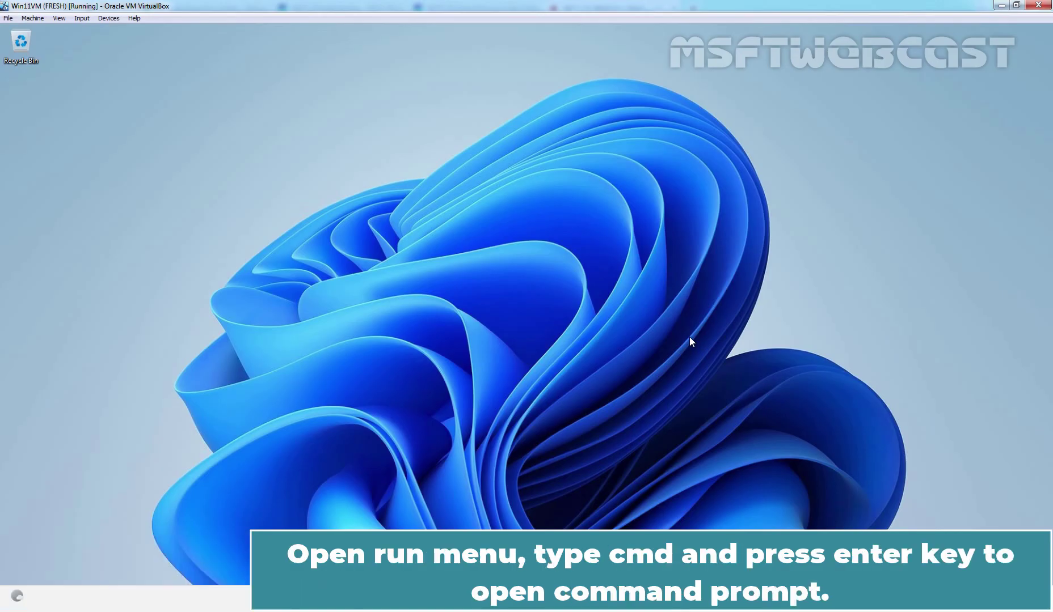
Run gpupdate /force from a cmd prompt on the Windows 11 client.
{"action": "key", "text": "super+r"}
{"action": "type", "text": "cmd"}
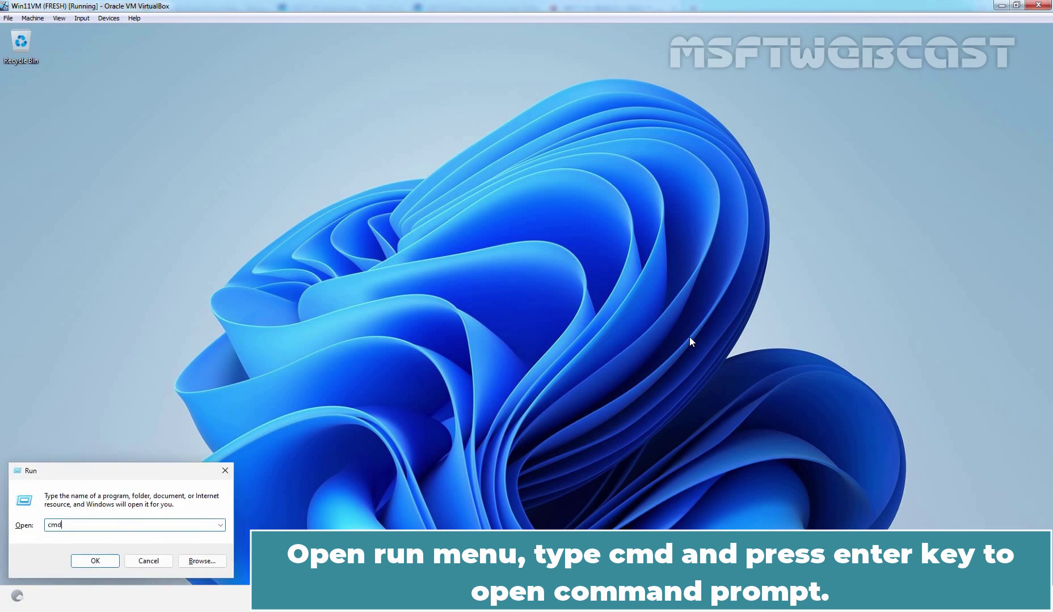
{"action": "key", "text": "Return"}
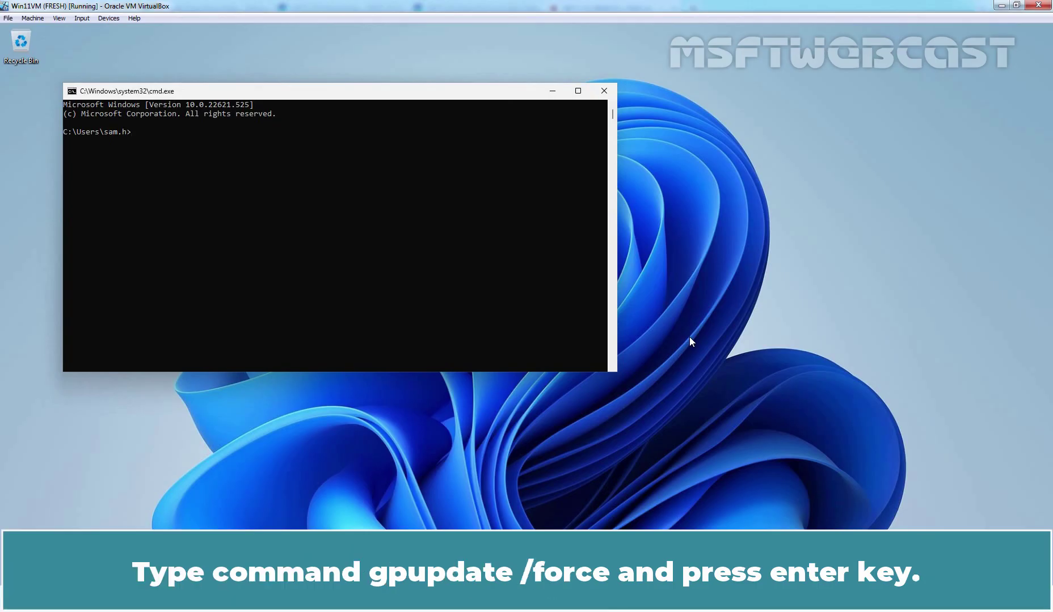
{"action": "type", "text": "gpupdate /force"}
{"action": "key", "text": "Return"}
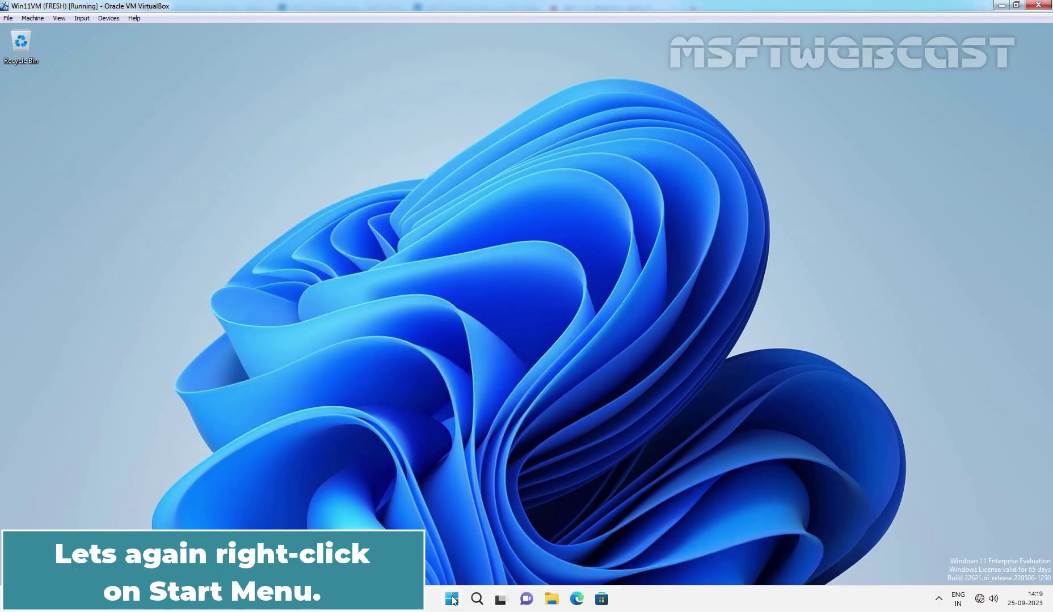
Recheck the Start button's Shut down or sign out submenu, which now lists only Sign out.
{"action": "right_click", "coordinate": [452, 600]}
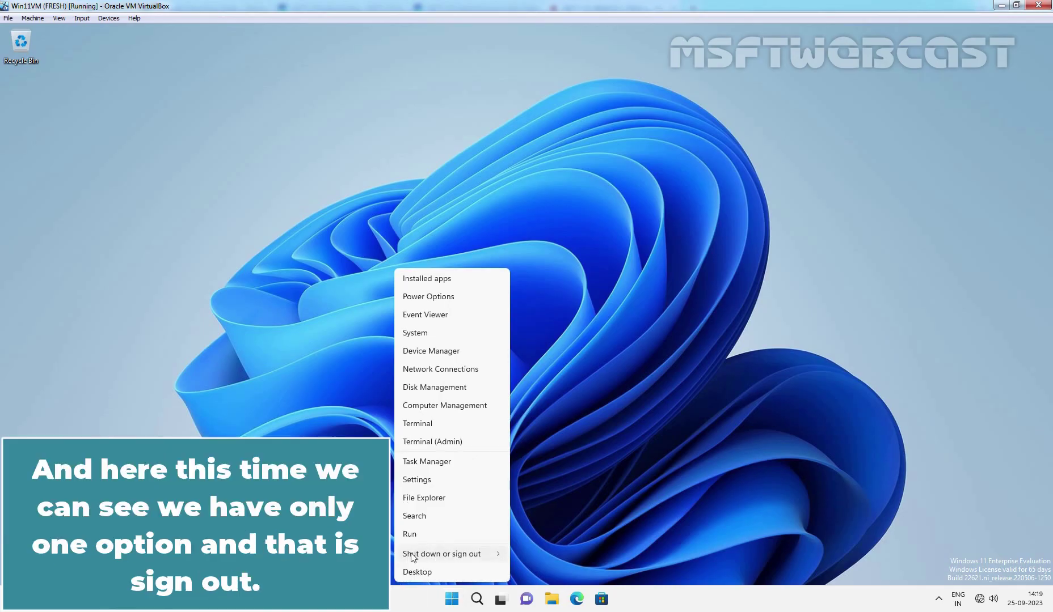
{"action": "mouse_move", "coordinate": [413, 559]}
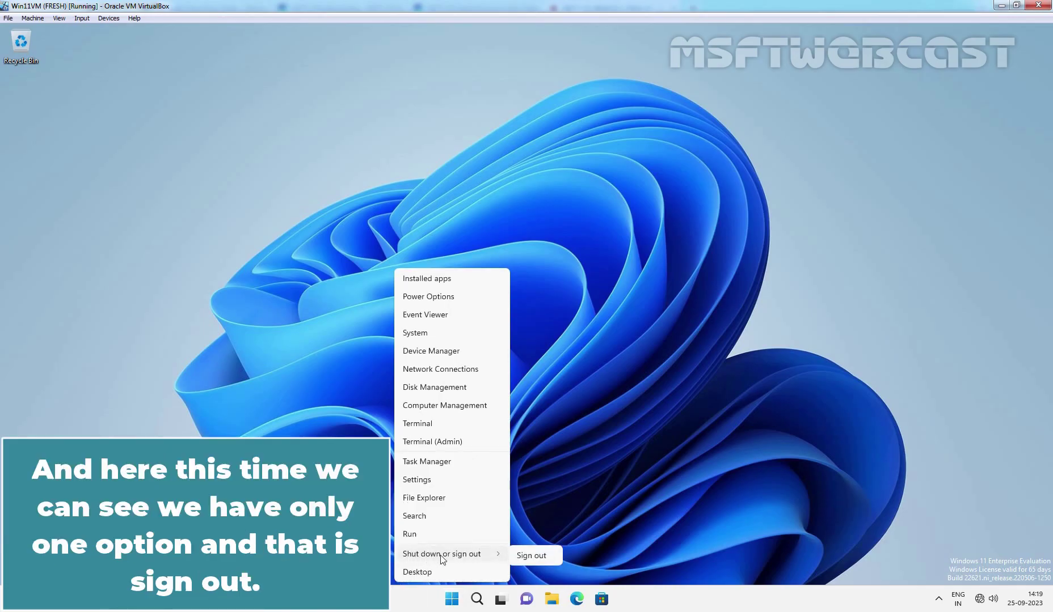